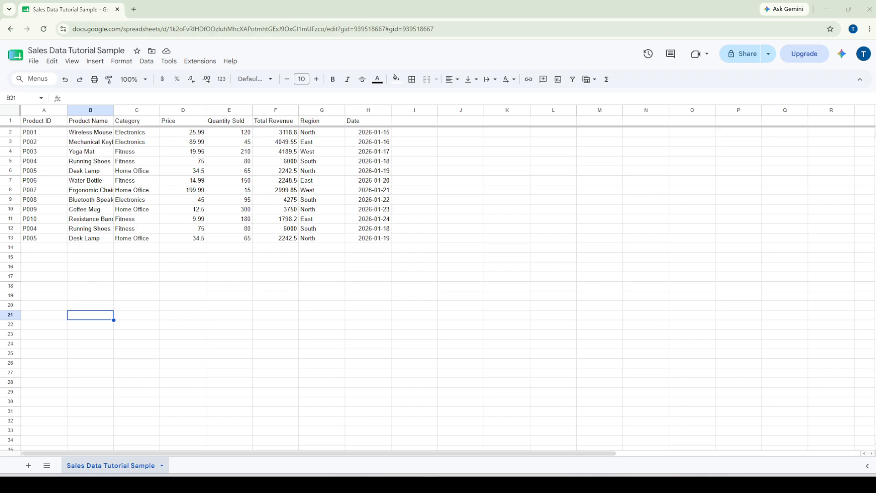
Step: Examine the sales records in A2:H13 and the columns from Product ID through Total Revenue
{"action": "left_click", "coordinate": [32, 135]}
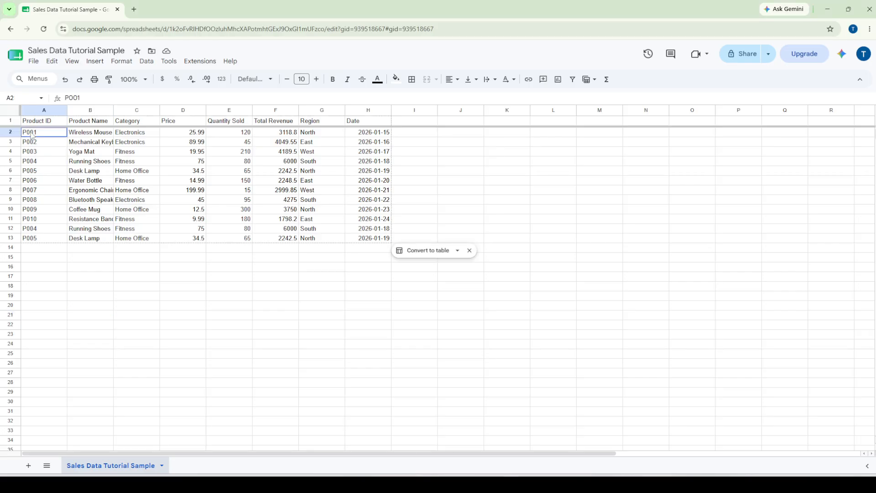
{"action": "left_click_drag", "start_coordinate": [32, 134], "coordinate": [377, 241]}
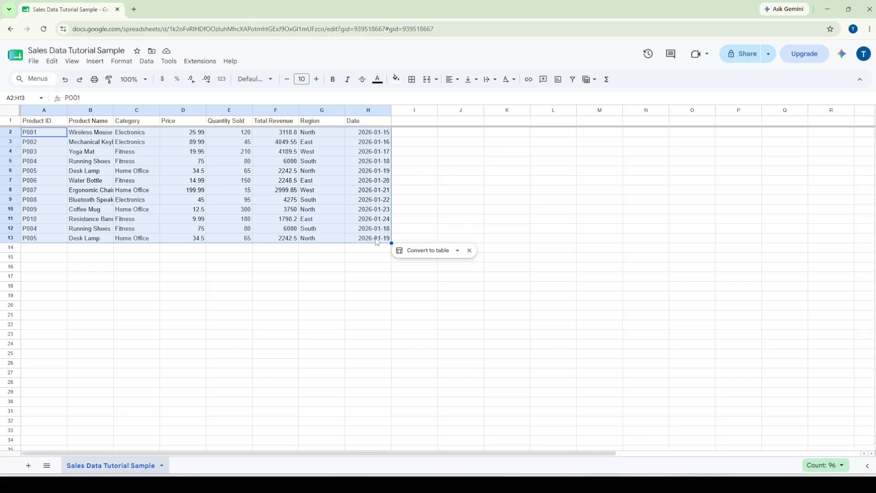
{"action": "left_click", "coordinate": [52, 110]}
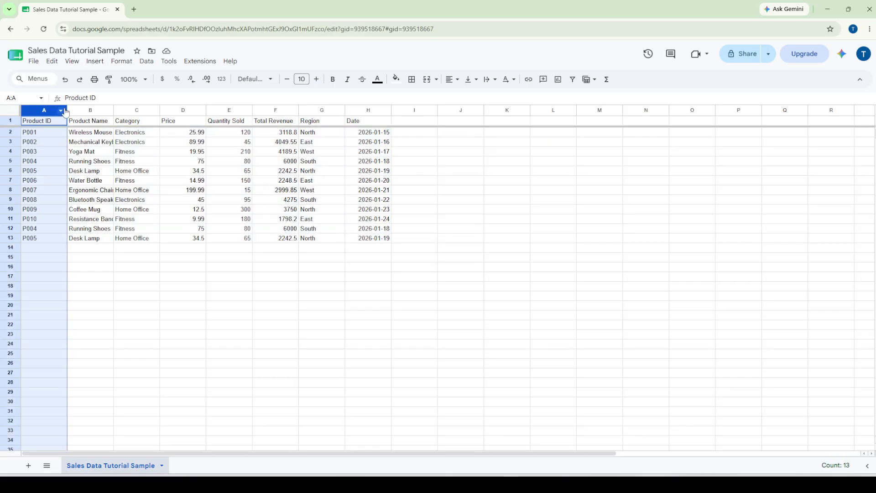
{"action": "left_click", "coordinate": [88, 110]}
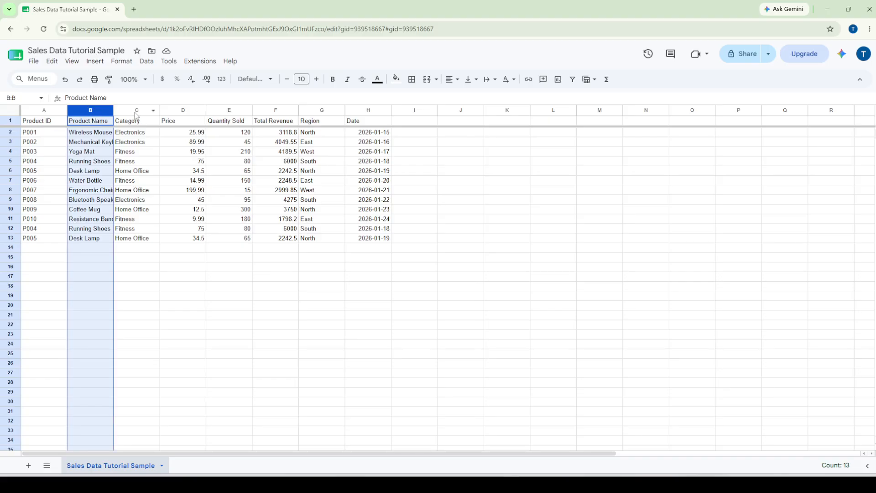
{"action": "left_click", "coordinate": [137, 112]}
{"action": "left_click", "coordinate": [180, 111]}
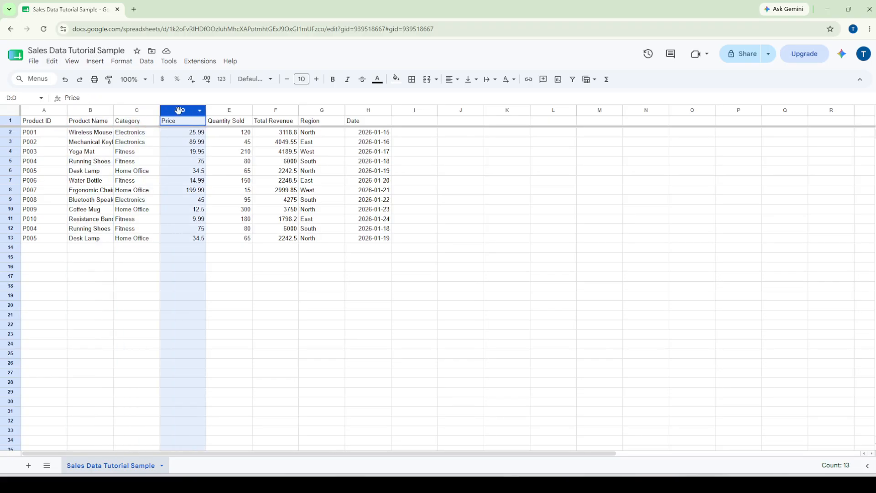
{"action": "left_click", "coordinate": [228, 110]}
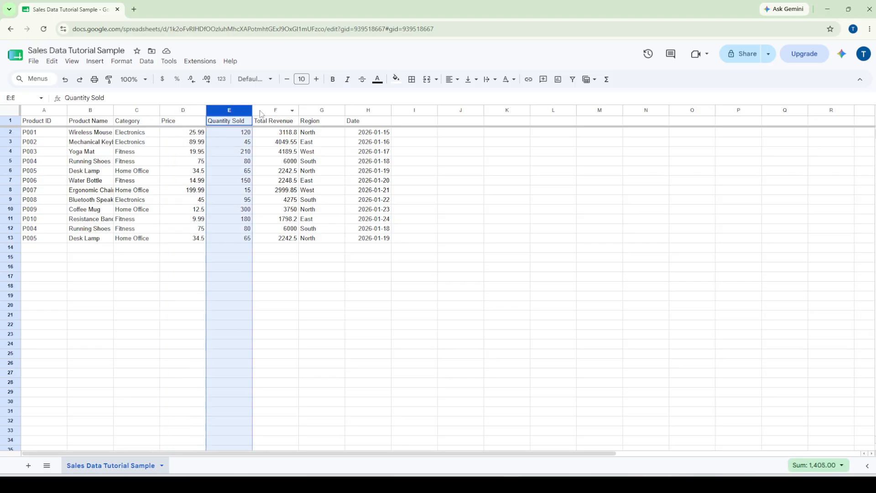
{"action": "left_click", "coordinate": [267, 110]}
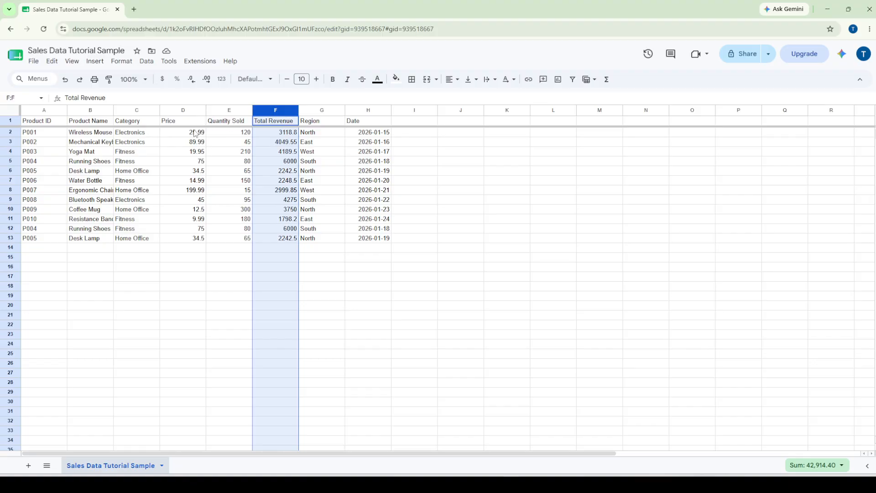
{"action": "left_click", "coordinate": [29, 134]}
{"action": "left_click_drag", "start_coordinate": [30, 134], "coordinate": [383, 241]}
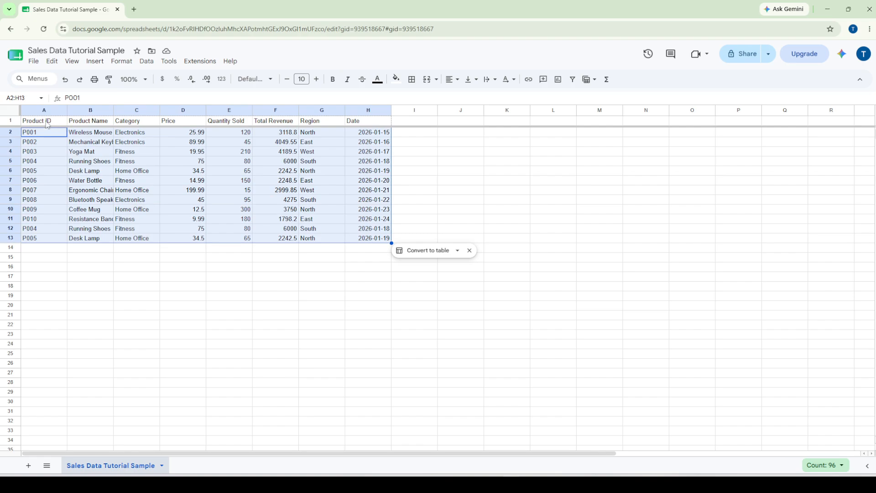
Step: Create a conditional formatting rule for A1:H13, including the header row, with the condition "Custom formula is"
{"action": "left_click_drag", "start_coordinate": [31, 123], "coordinate": [378, 242]}
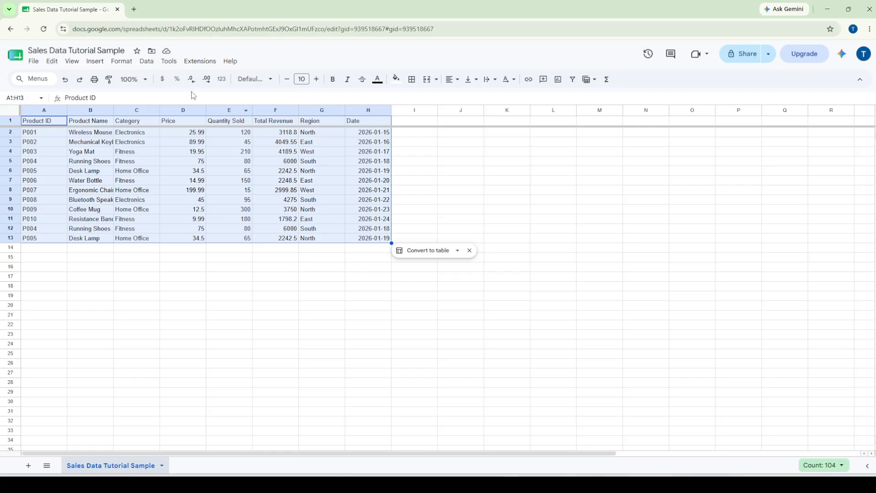
{"action": "left_click", "coordinate": [122, 62]}
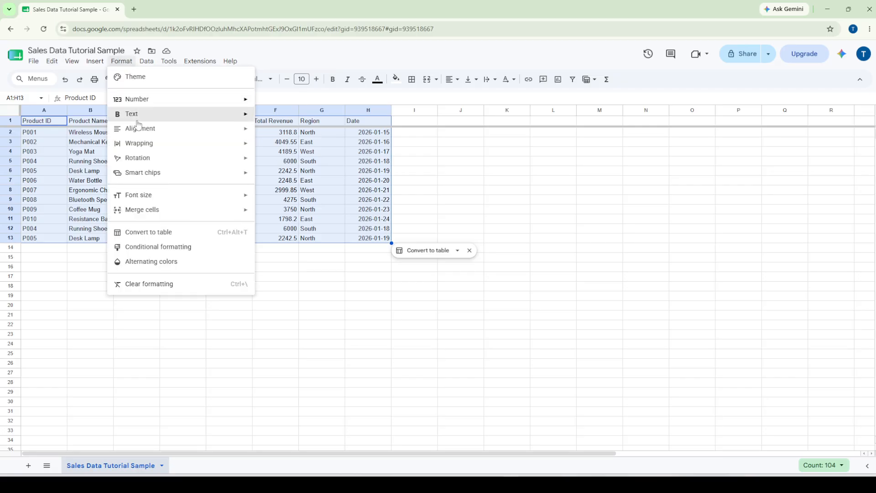
{"action": "left_click", "coordinate": [163, 247]}
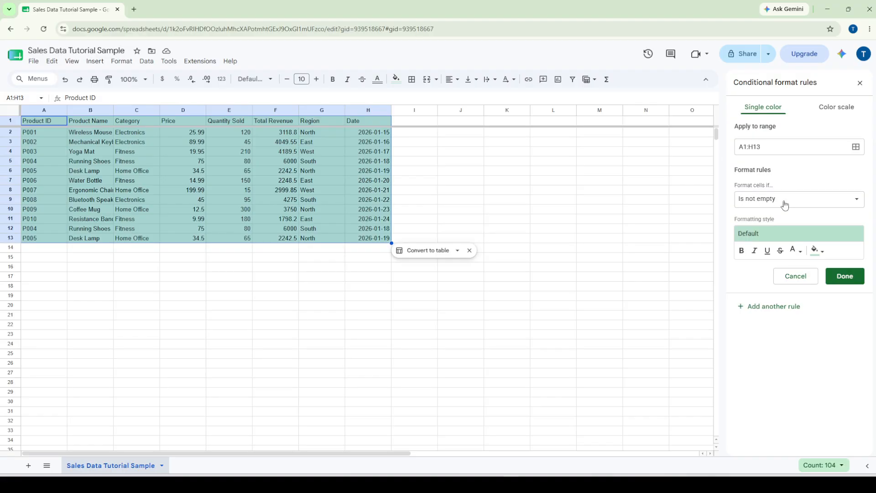
{"action": "left_click", "coordinate": [759, 206]}
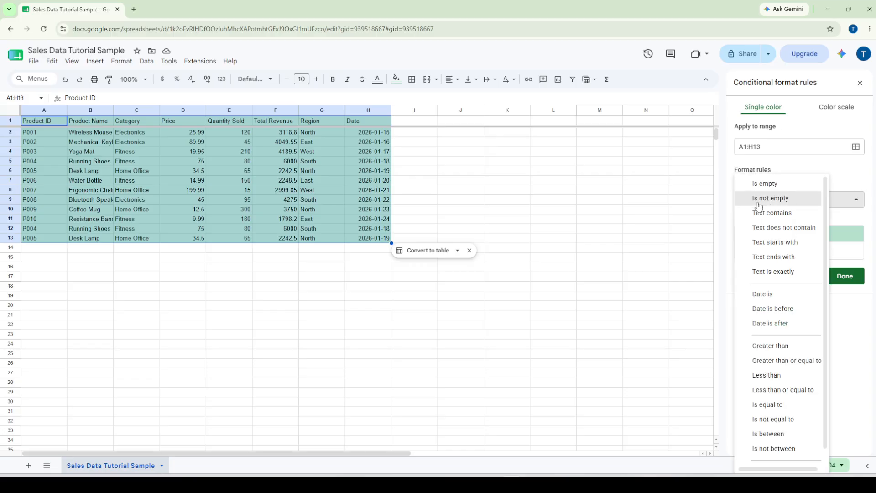
{"action": "scroll", "coordinate": [762, 215], "scroll_direction": "down", "scroll_amount": 1}
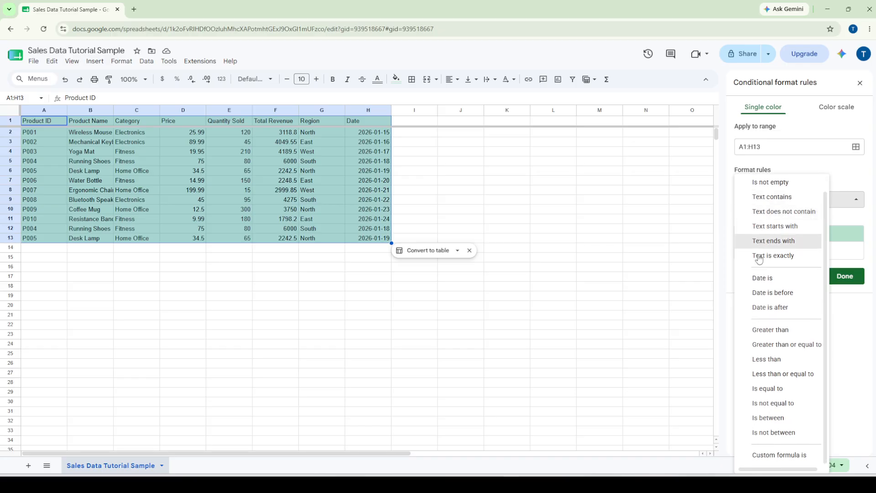
{"action": "left_click", "coordinate": [780, 455]}
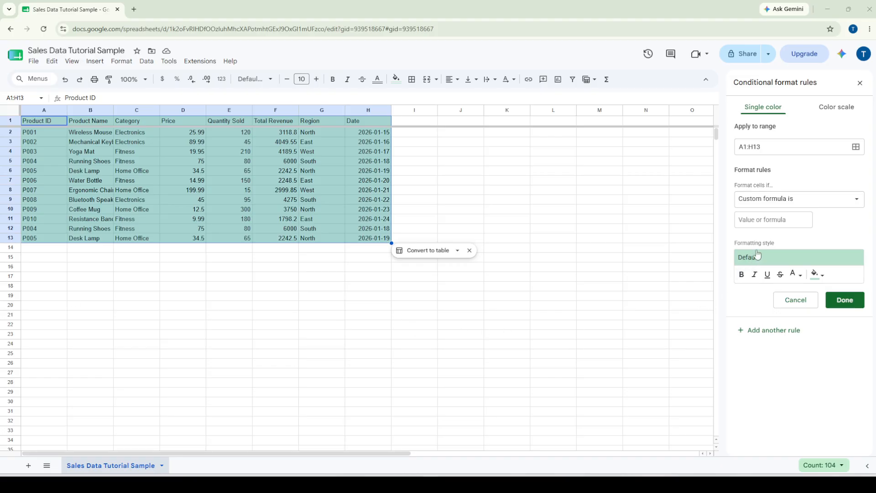
Step: Set the rule's custom formula to =COUNTIF(A:A, A2)>1
{"action": "left_click", "coordinate": [771, 222]}
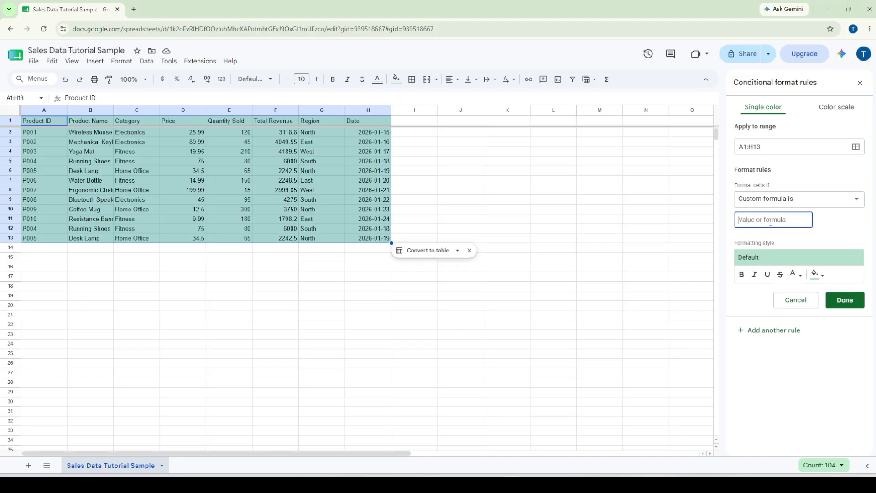
{"action": "type", "text": "=COUNTIF(A:A, A1)>1"}
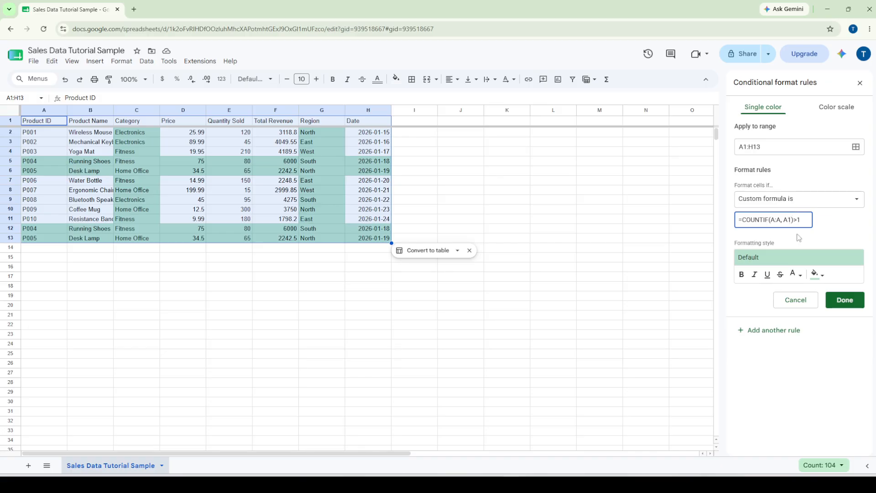
{"action": "key", "text": "BackSpace"}
{"action": "type", "text": "2"}
{"action": "left_click", "coordinate": [835, 234]}
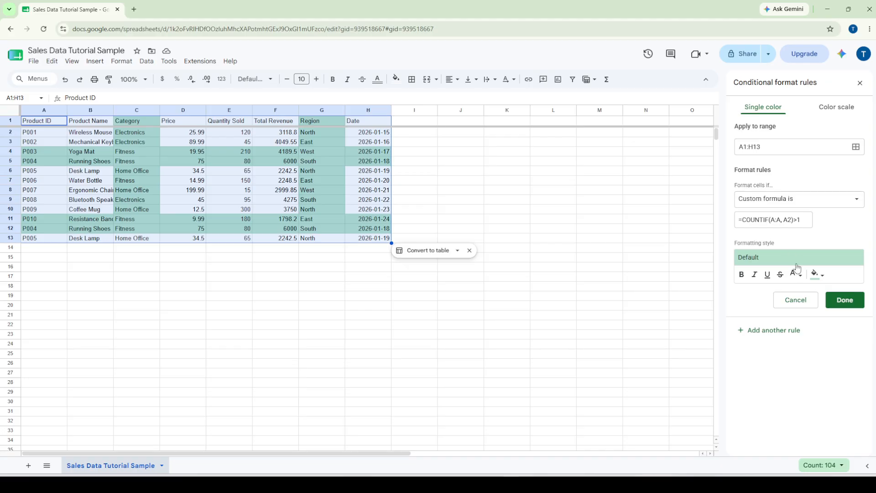
Step: Try a dark blue and a medium blue fill colour for the rule's formatting style
{"action": "left_click", "coordinate": [819, 276]}
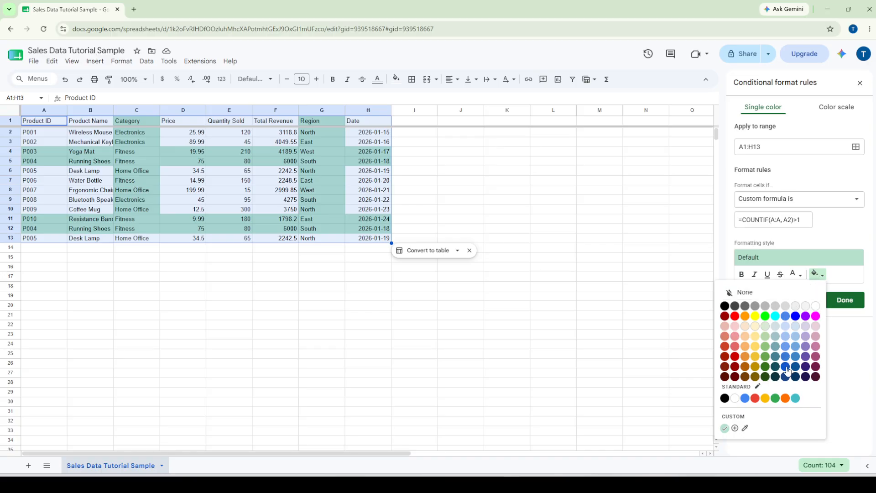
{"action": "left_click", "coordinate": [787, 368]}
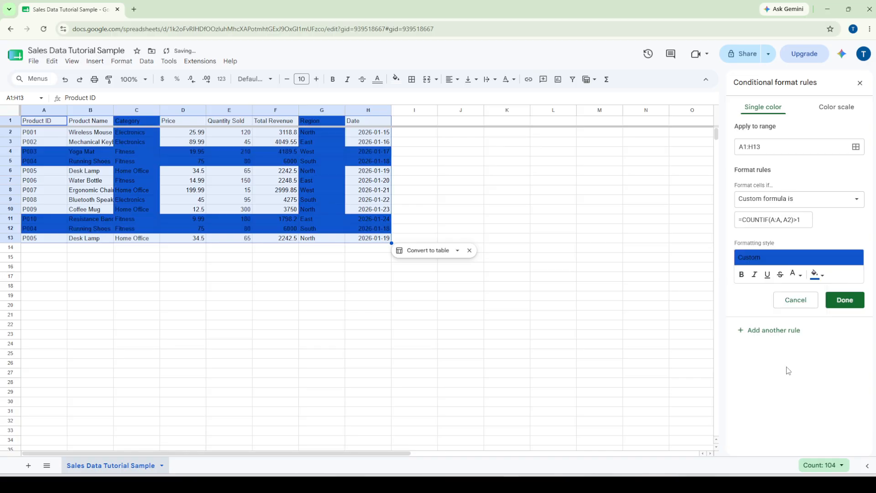
{"action": "left_click", "coordinate": [820, 276]}
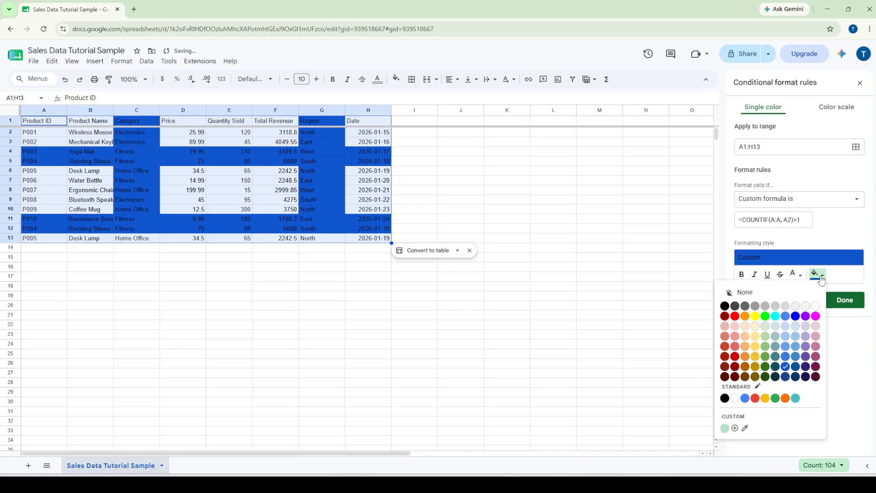
{"action": "left_click", "coordinate": [787, 349]}
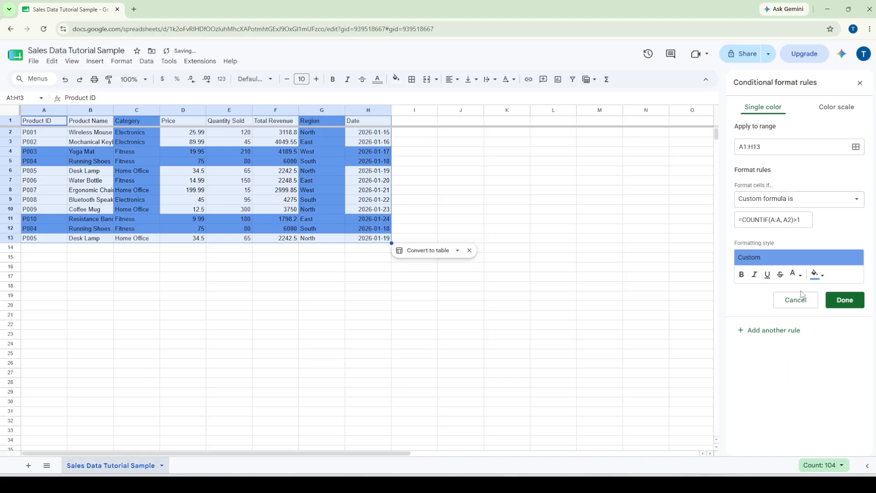
Step: Set the rule's fill colour to a muted light teal and save the rule
{"action": "left_click", "coordinate": [817, 274]}
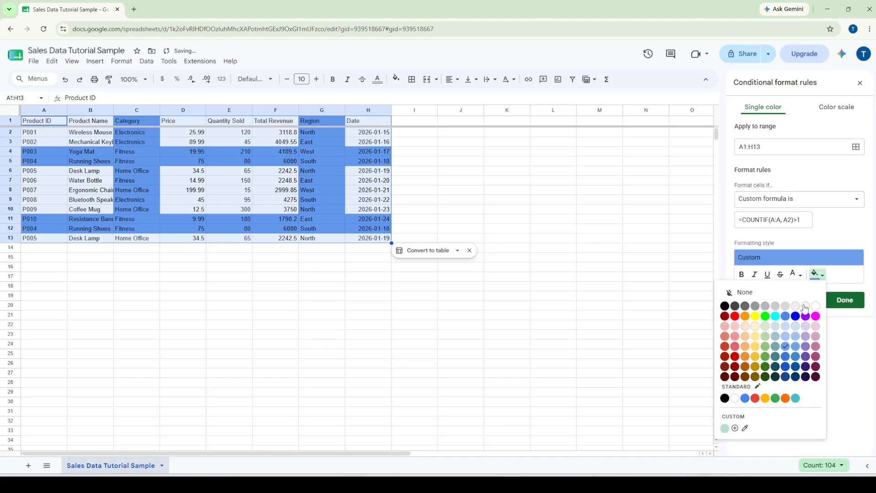
{"action": "left_click", "coordinate": [777, 338]}
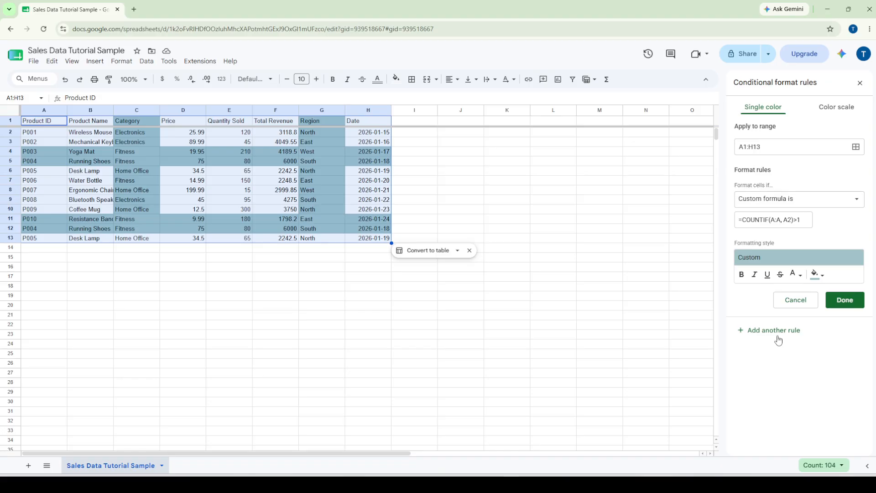
{"action": "left_click", "coordinate": [838, 303]}
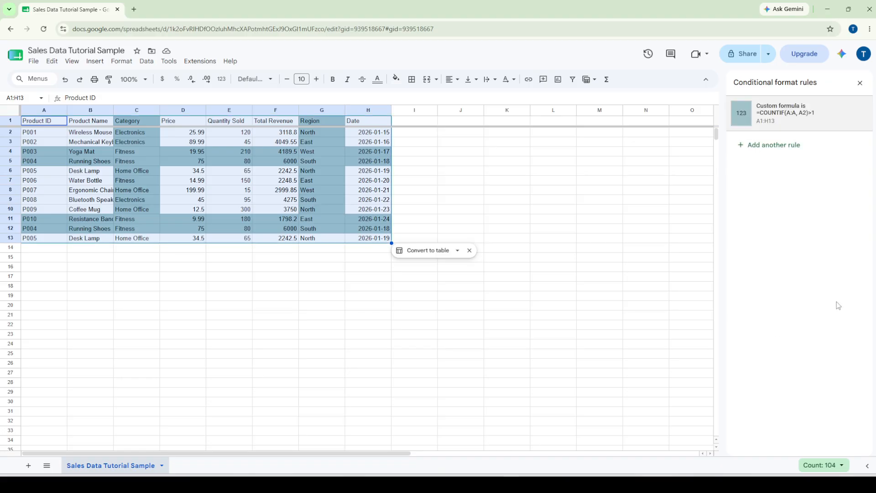
Step: Examine which cells the rule highlights, checking the entries in the Category column
{"action": "left_click", "coordinate": [564, 347]}
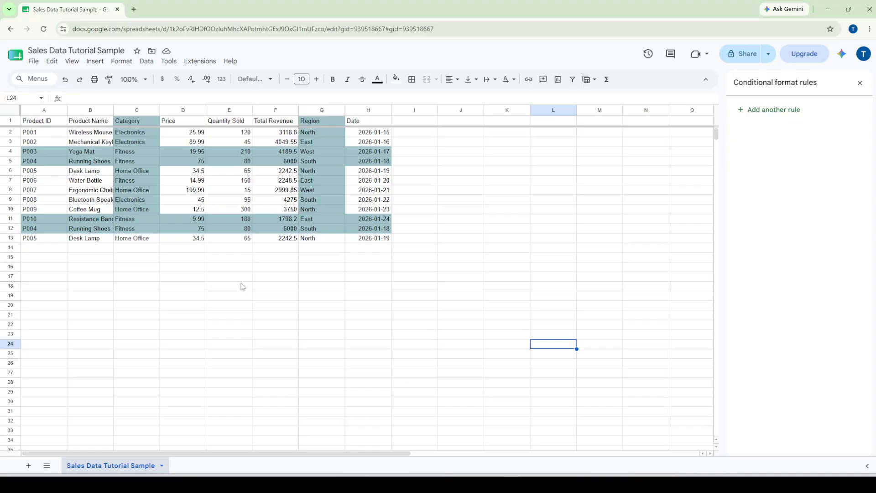
{"action": "left_click", "coordinate": [130, 142]}
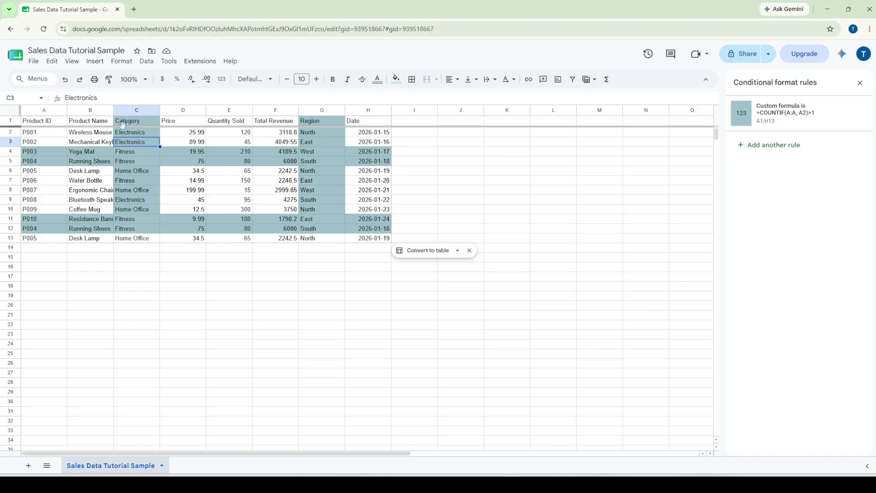
{"action": "left_click", "coordinate": [135, 152]}
{"action": "left_click", "coordinate": [136, 163]}
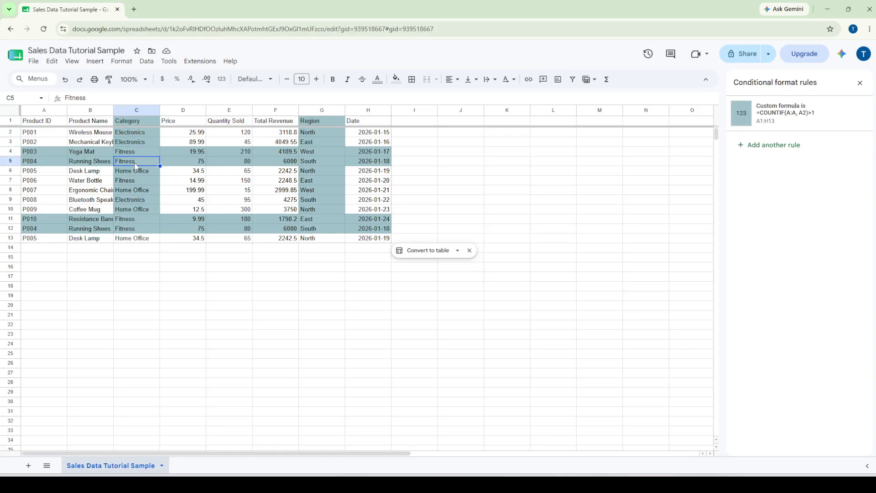
{"action": "left_click", "coordinate": [135, 171]}
{"action": "left_click", "coordinate": [137, 192]}
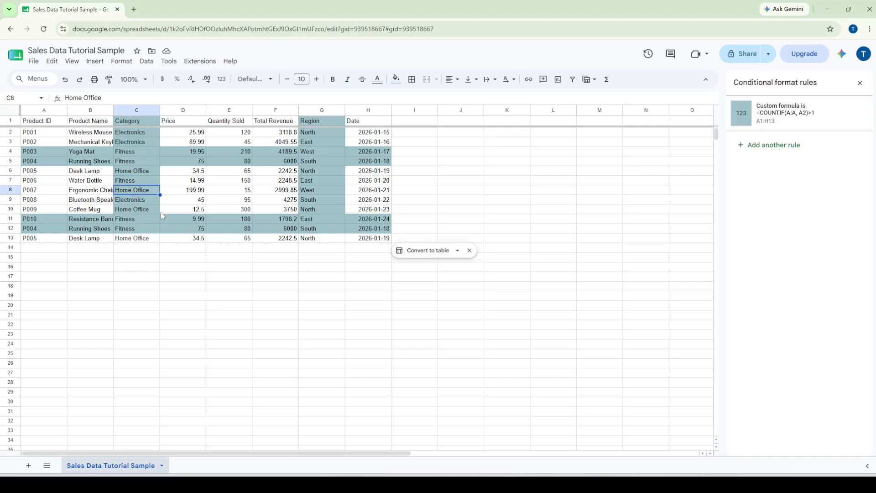
{"action": "left_click", "coordinate": [126, 183]}
{"action": "left_click", "coordinate": [132, 297]}
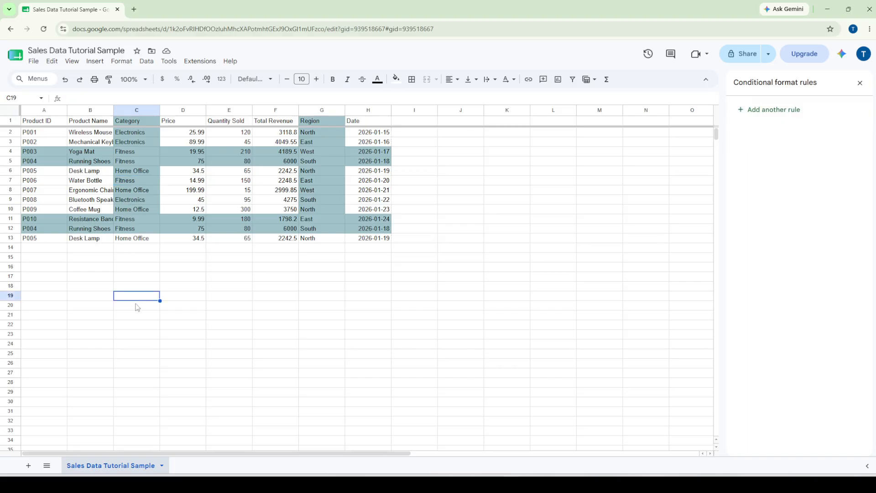